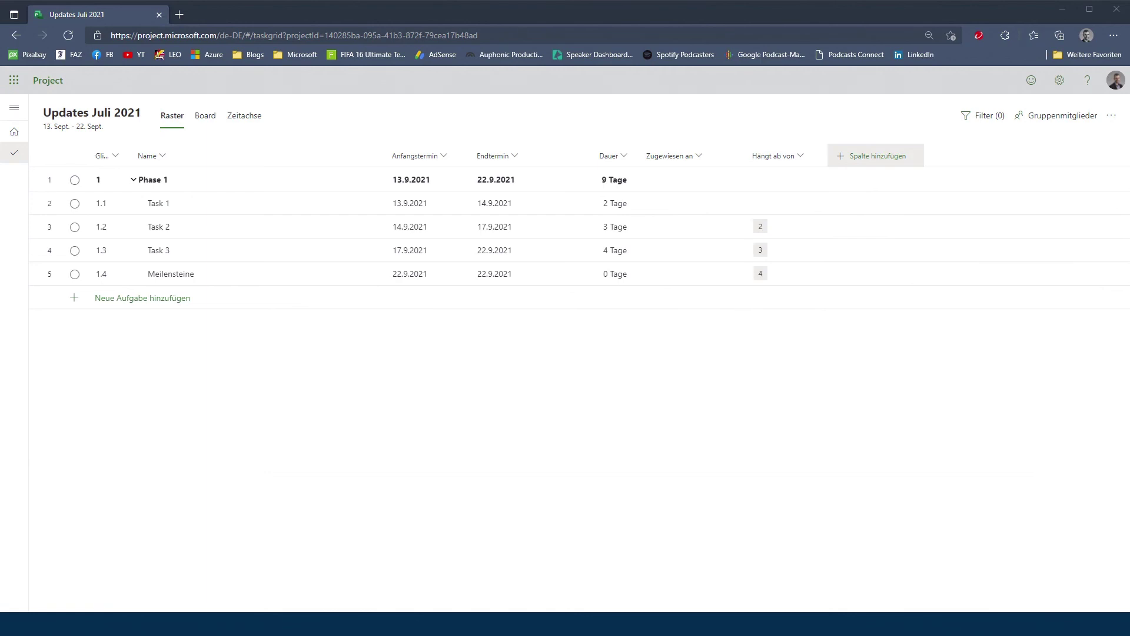
# Add a custom Zahl field named 'AP-Summe' with Summe rollup as a new grid column.
pyautogui.click(874, 155)
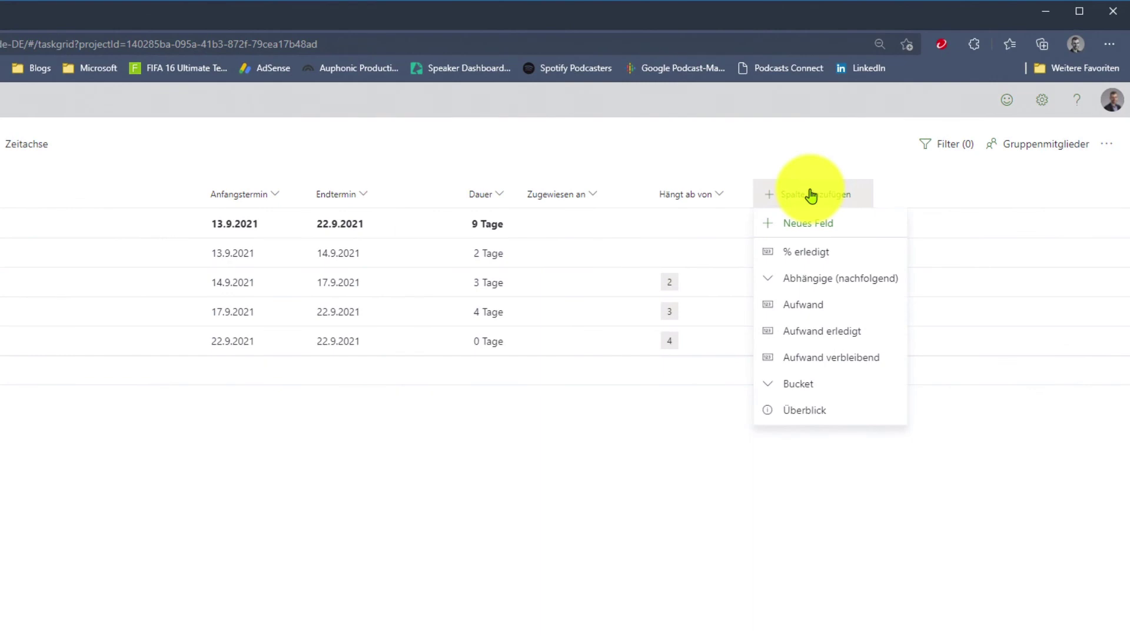
pyautogui.click(827, 225)
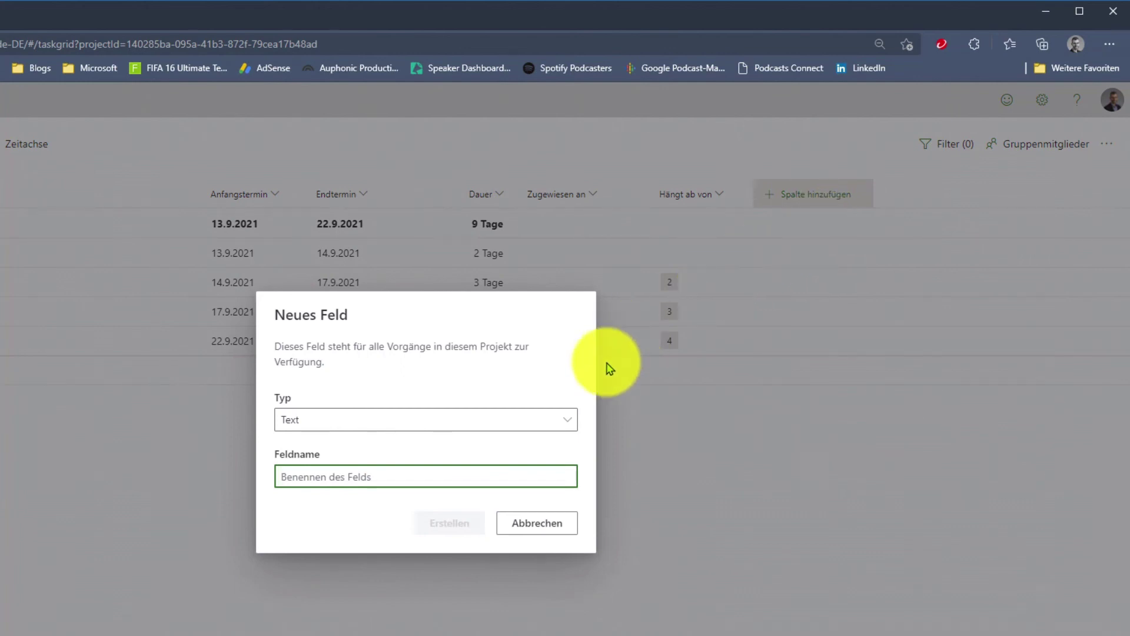
pyautogui.click(567, 429)
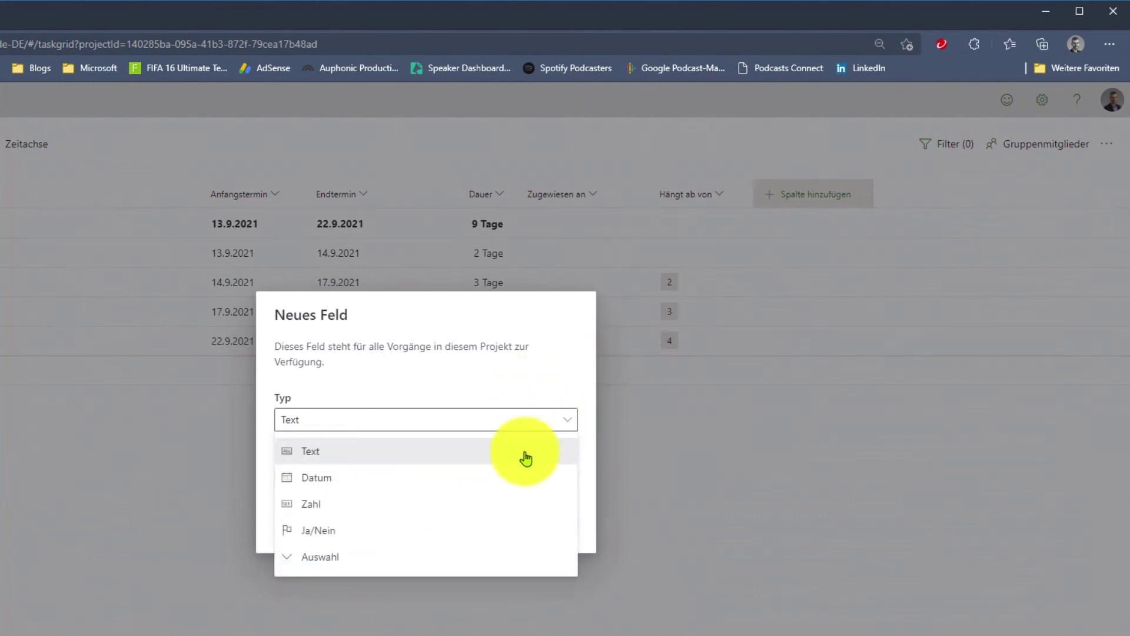
pyautogui.click(498, 502)
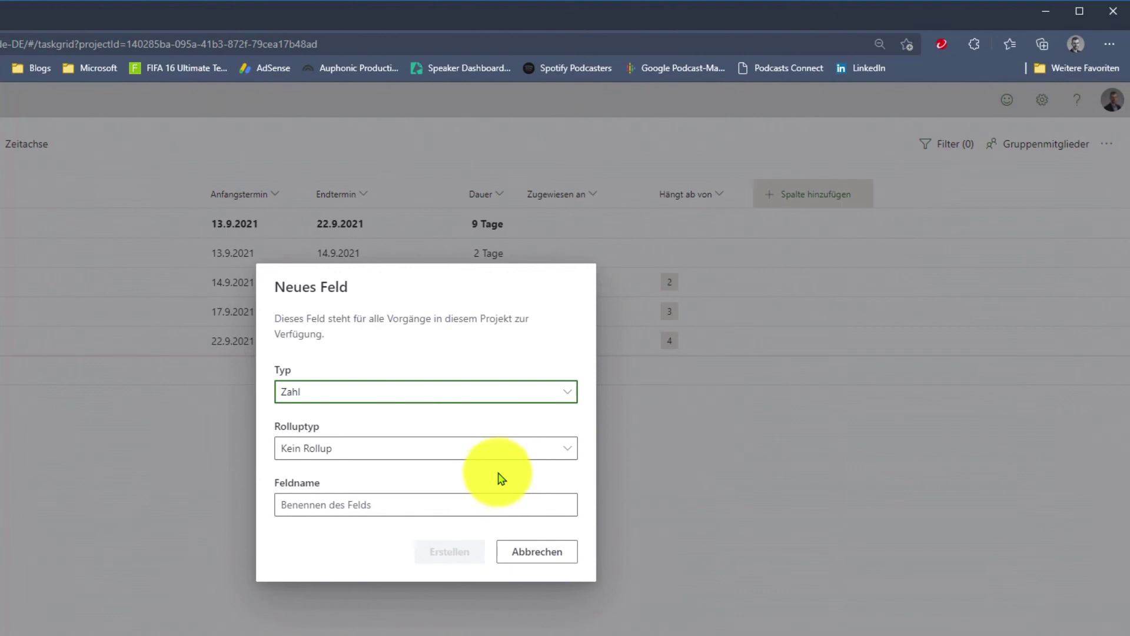
pyautogui.click(569, 450)
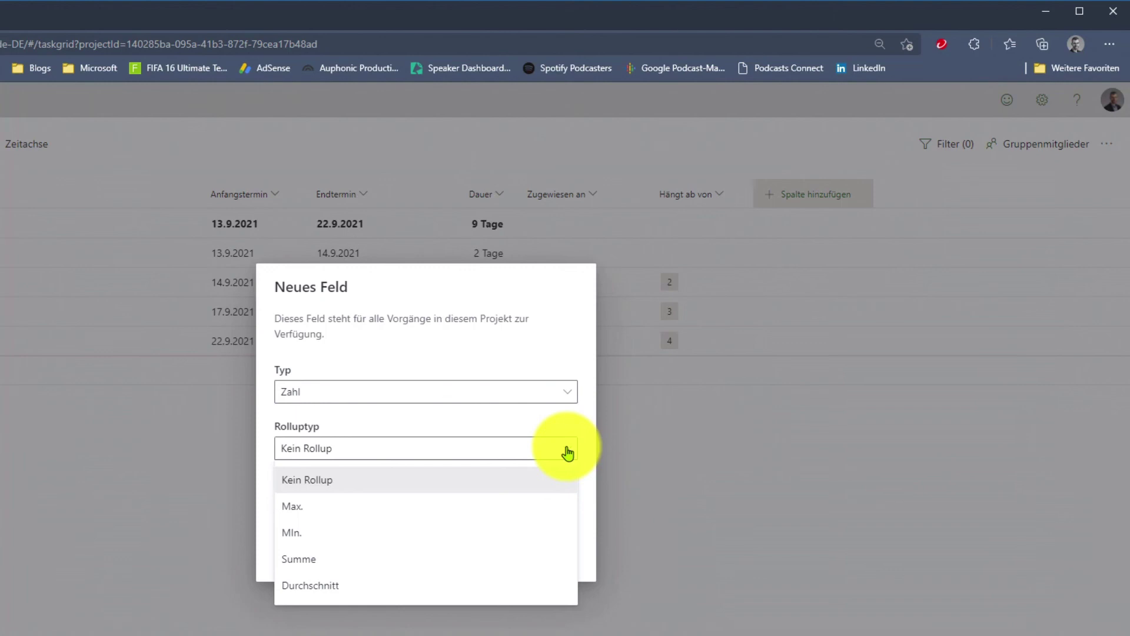
pyautogui.click(490, 561)
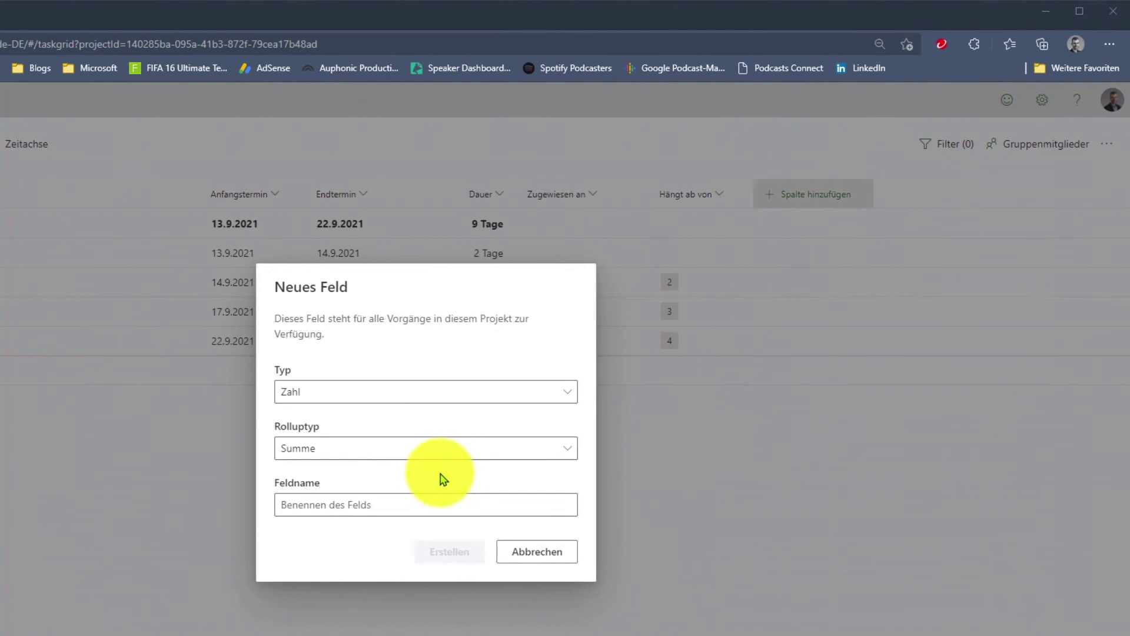
pyautogui.click(379, 507)
pyautogui.write('AP-Summe')
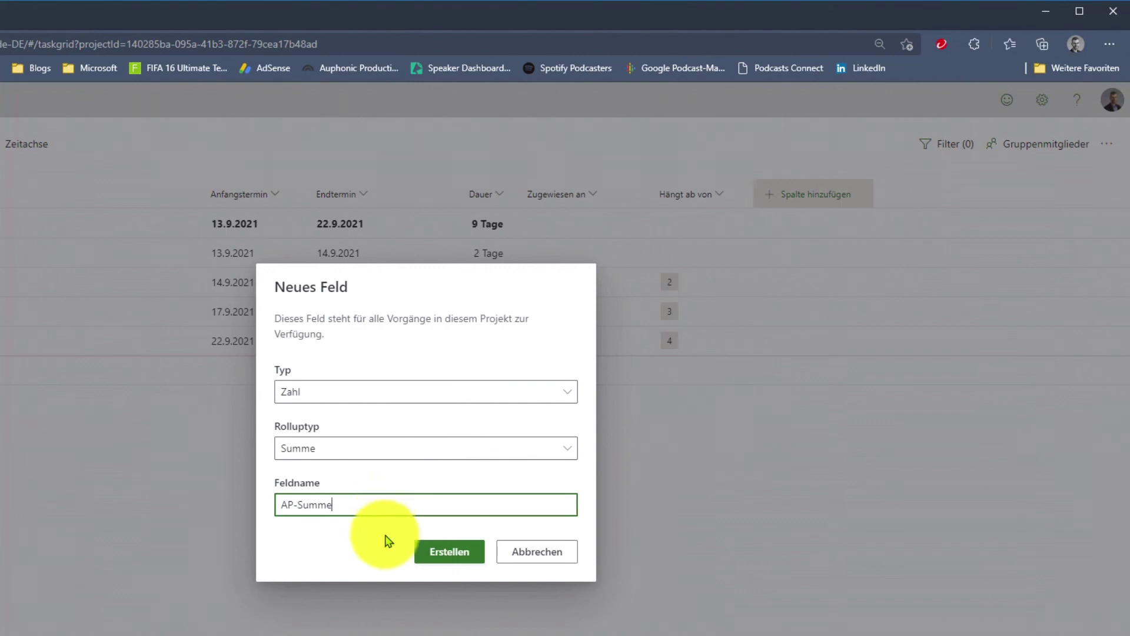
pyautogui.click(455, 560)
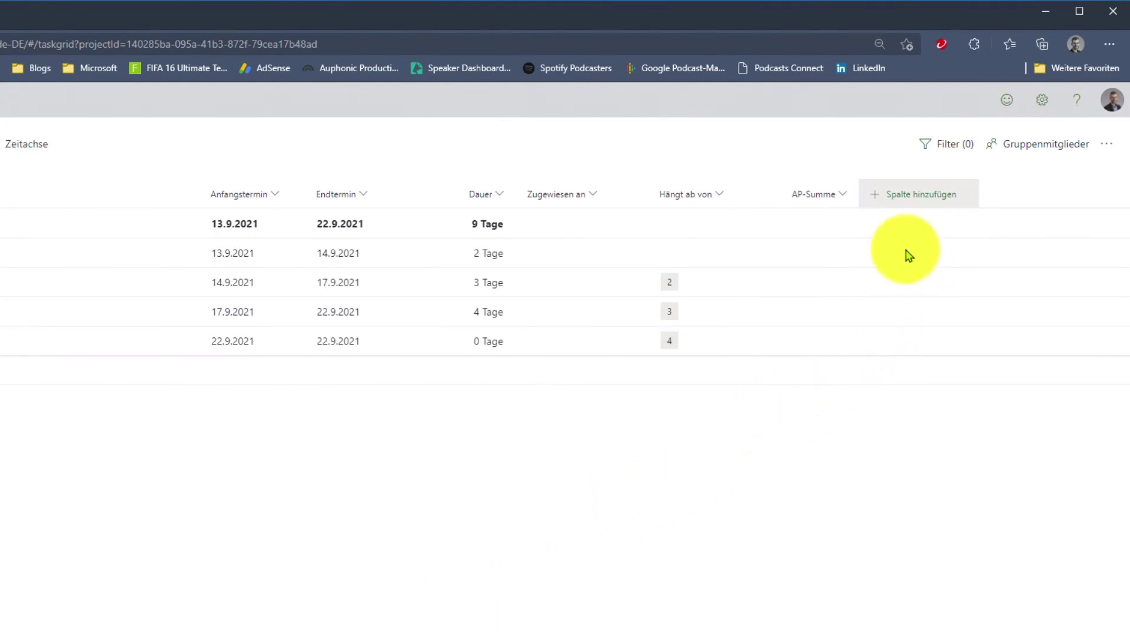
# Enter AP-Summe values 3000, 4500 and 6000 for Task 1, Task 2 and Task 3.
pyautogui.click(829, 259)
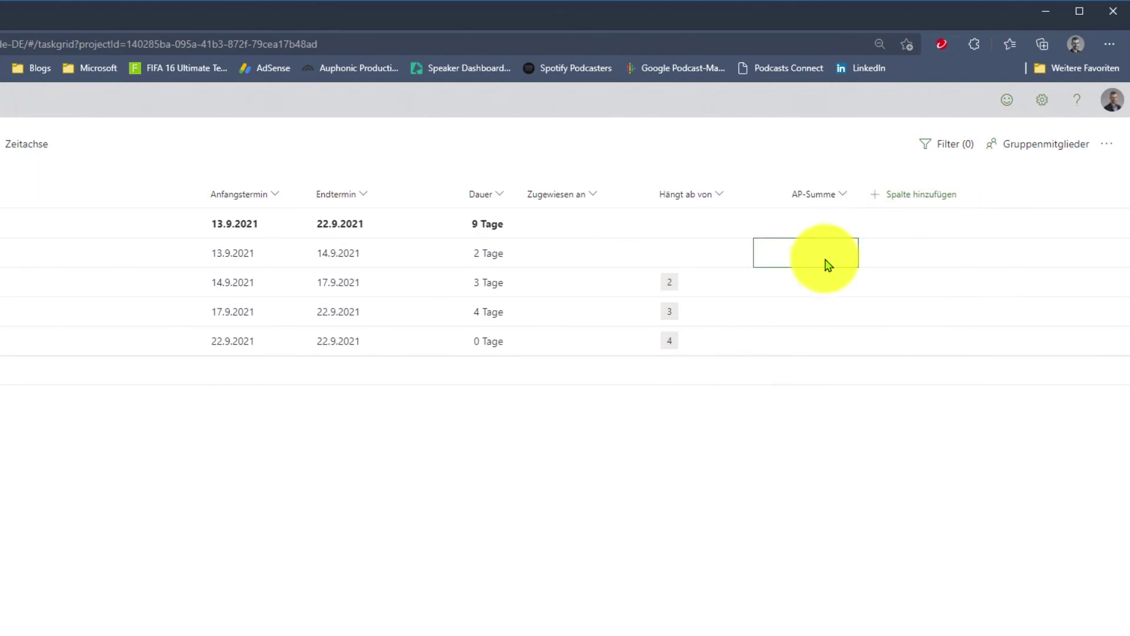
pyautogui.write('30')
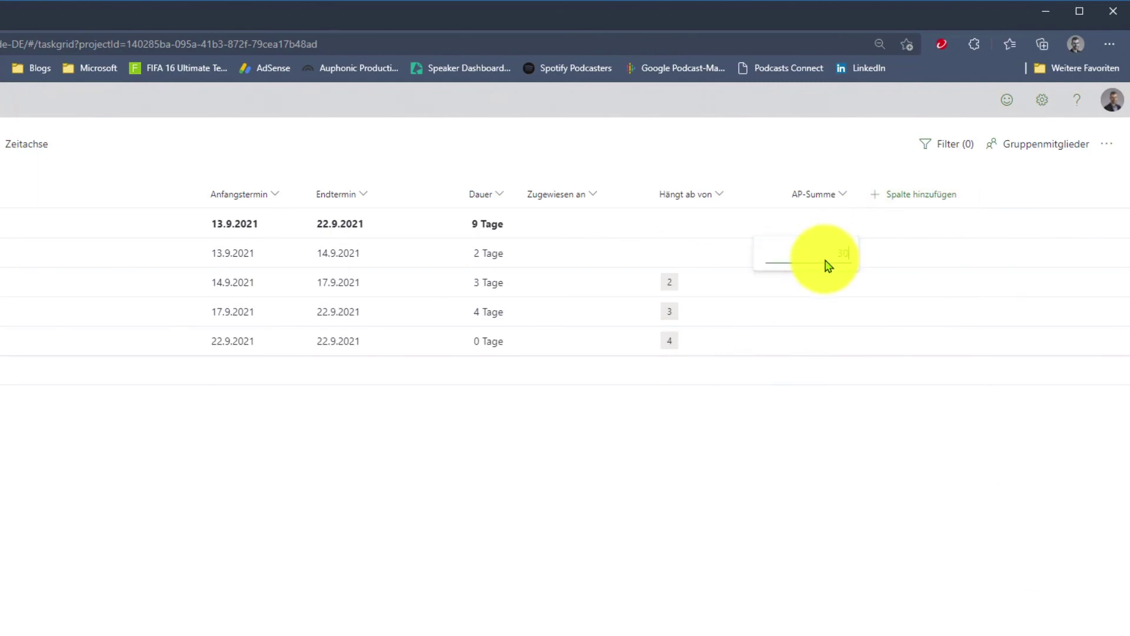
pyautogui.write('00')
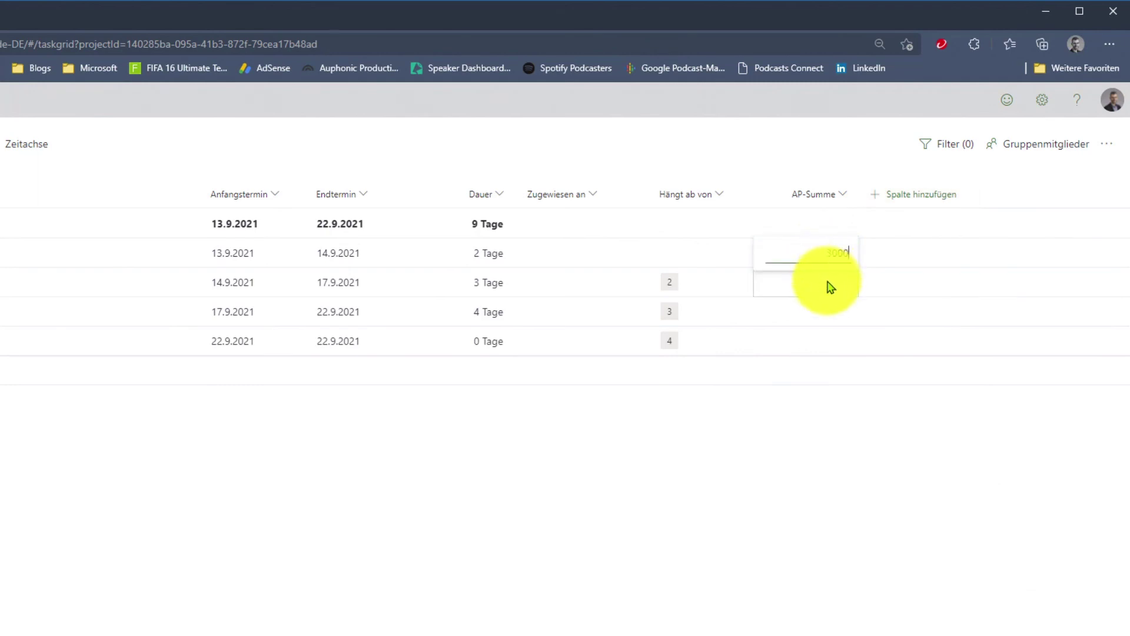
pyautogui.click(823, 291)
pyautogui.write('45')
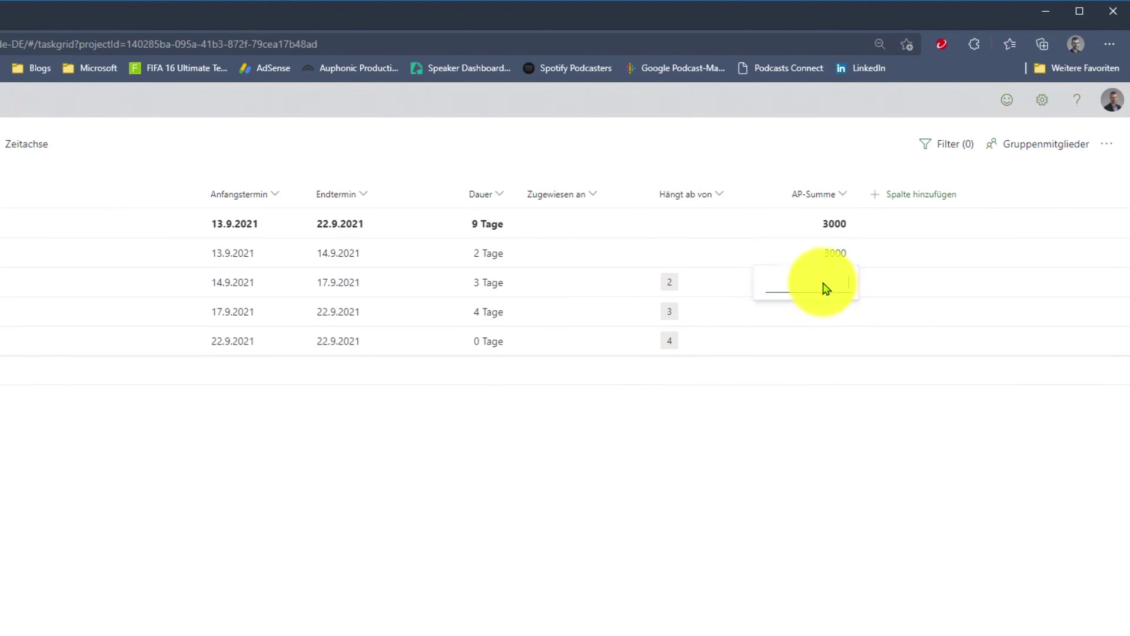
pyautogui.write('00')
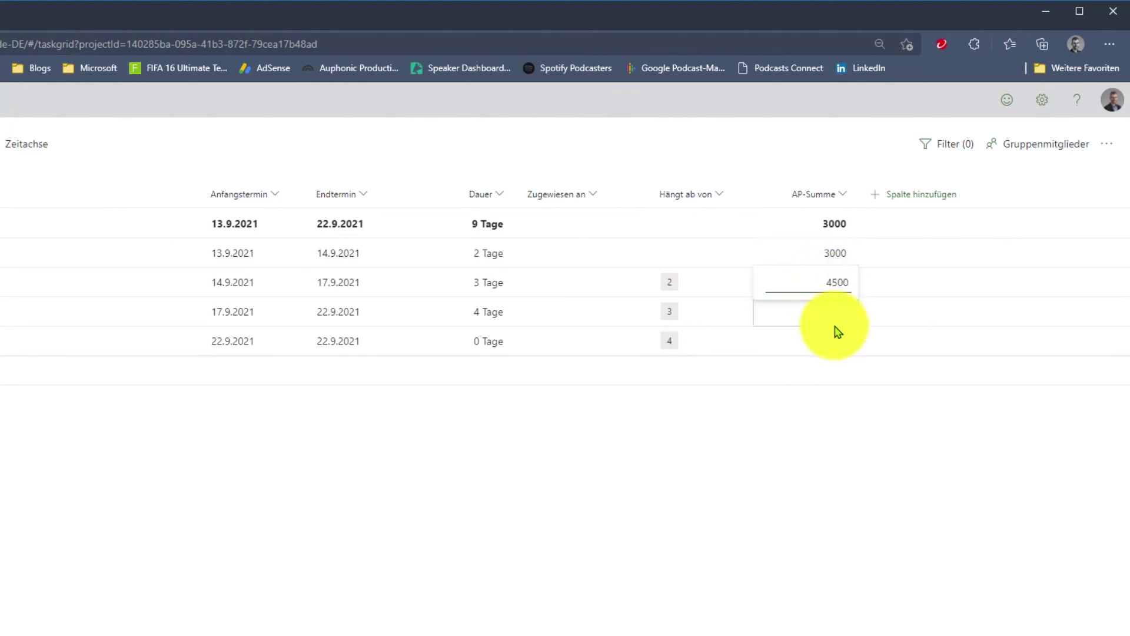
pyautogui.click(825, 324)
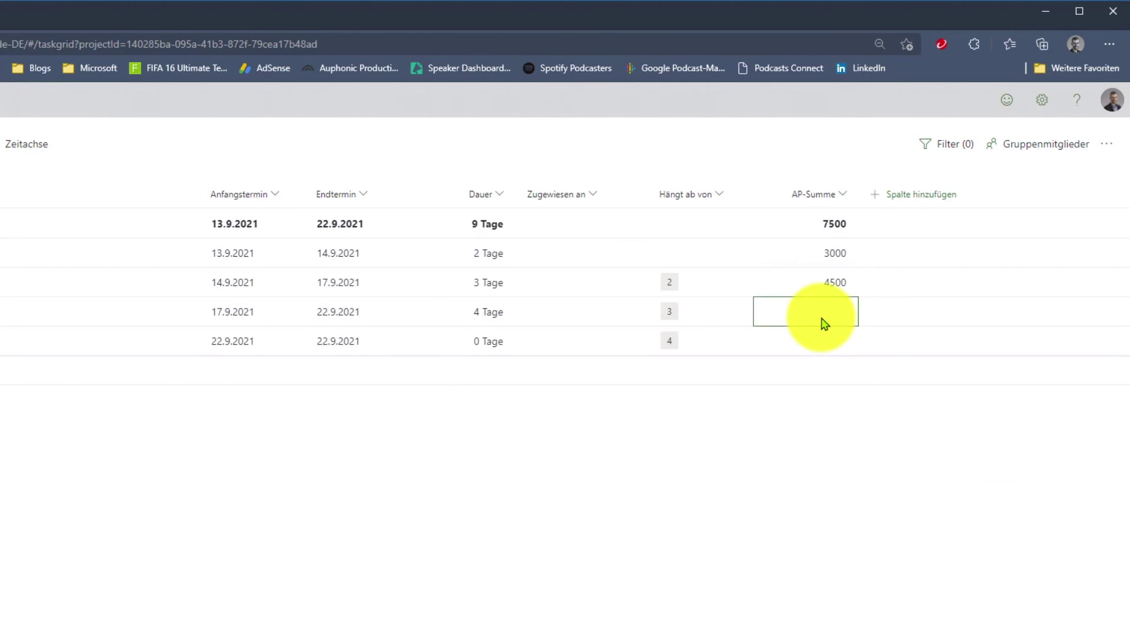
pyautogui.click(825, 324)
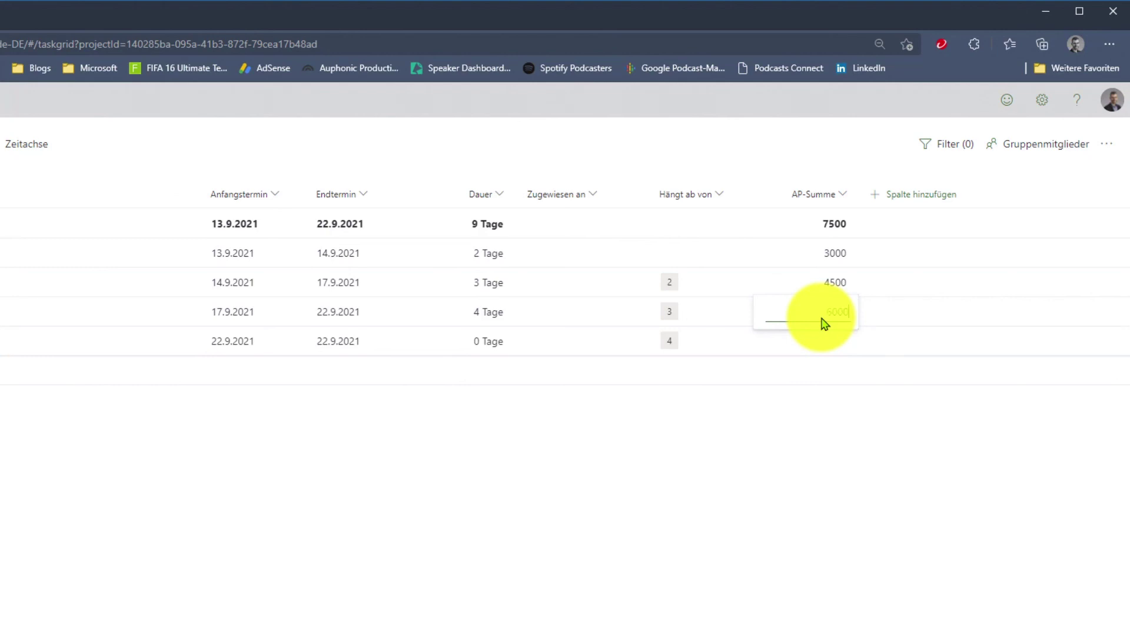
pyautogui.write('6000')
pyautogui.press('Return')
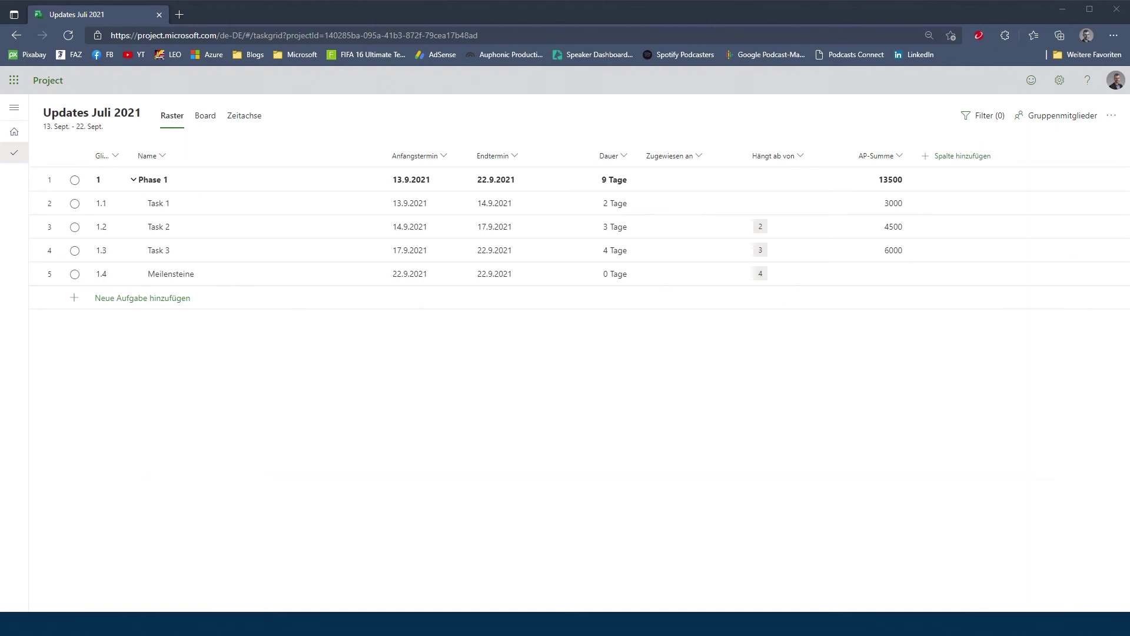
# Search for a colleague by name and pick them as Task 1's assignee.
pyautogui.click(700, 204)
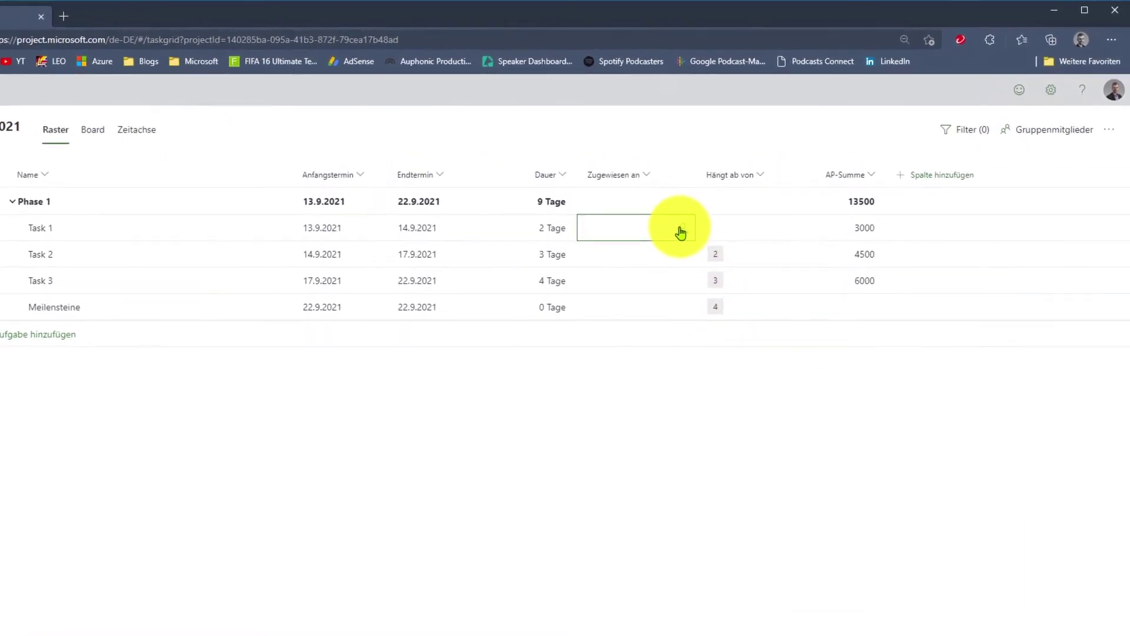
pyautogui.click(680, 232)
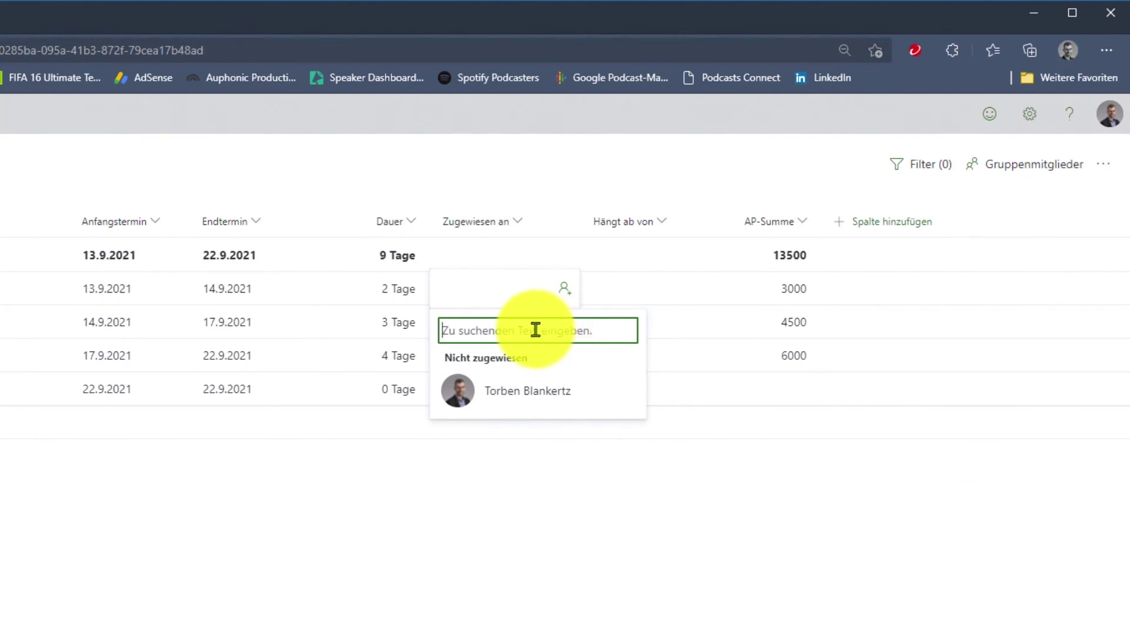
pyautogui.write('Karl')
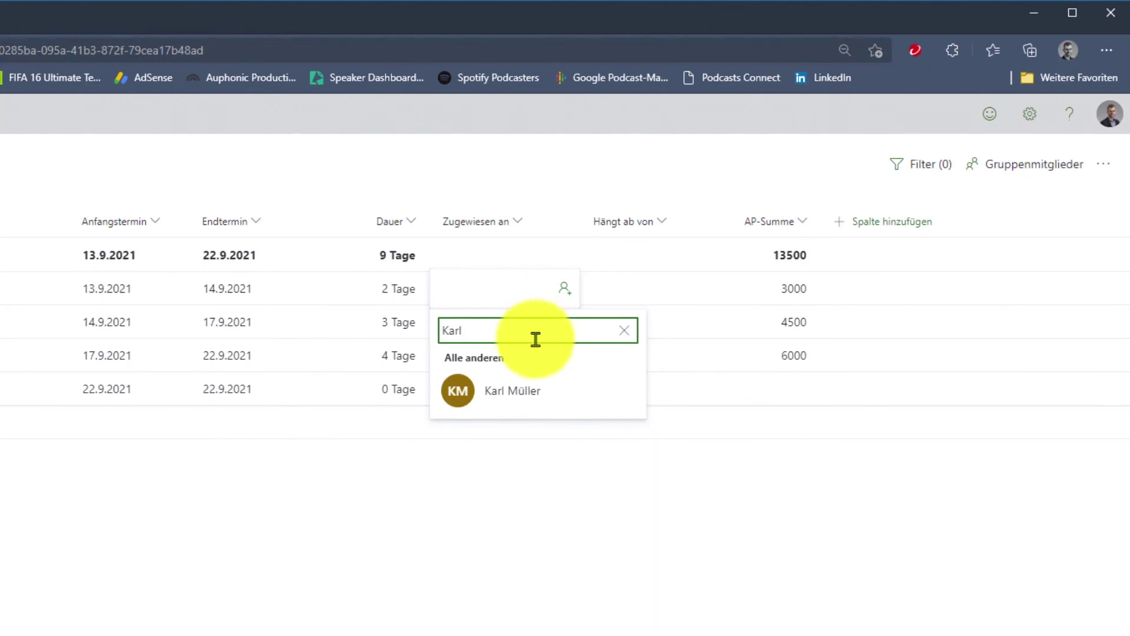
pyautogui.click(468, 399)
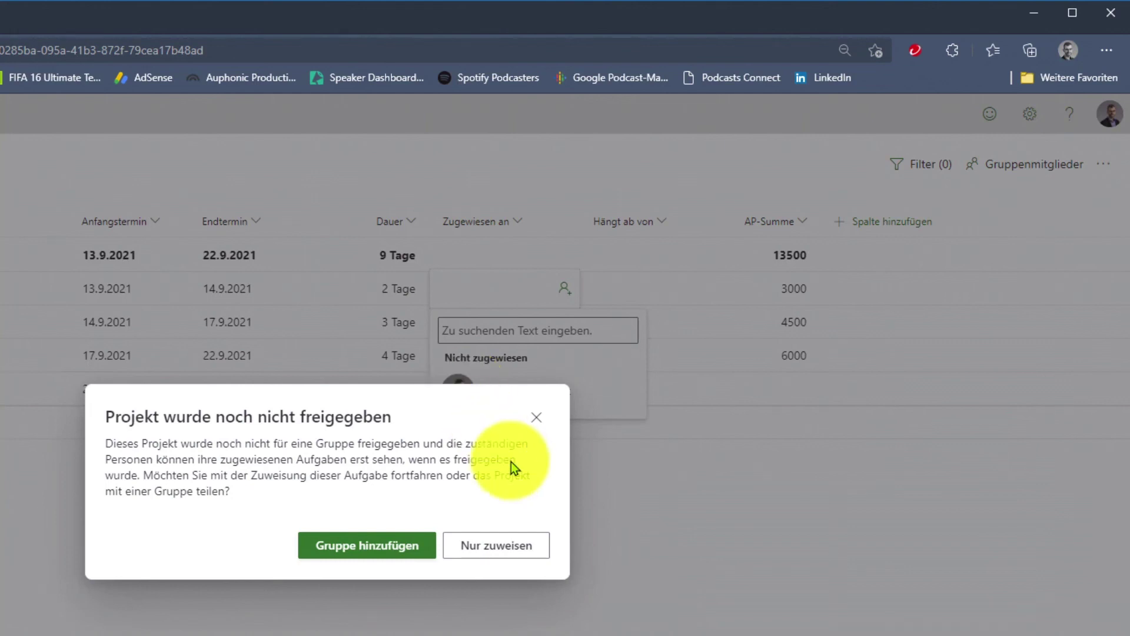
# Assign Task 1 without sharing with a group, then dismiss the add-group tip.
pyautogui.click(519, 560)
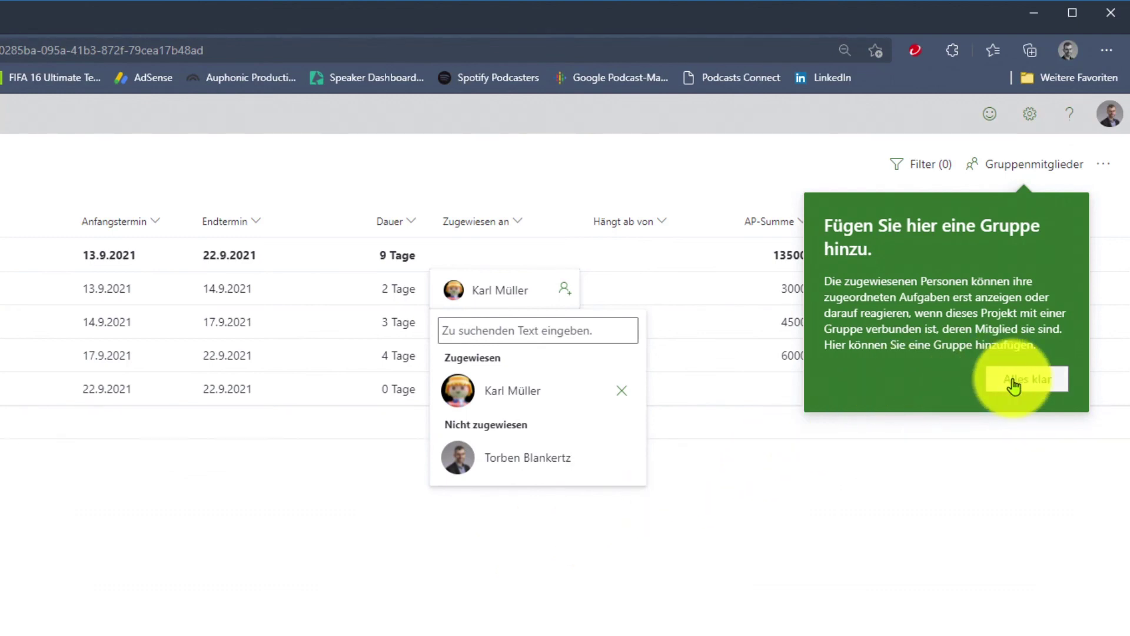
pyautogui.click(955, 431)
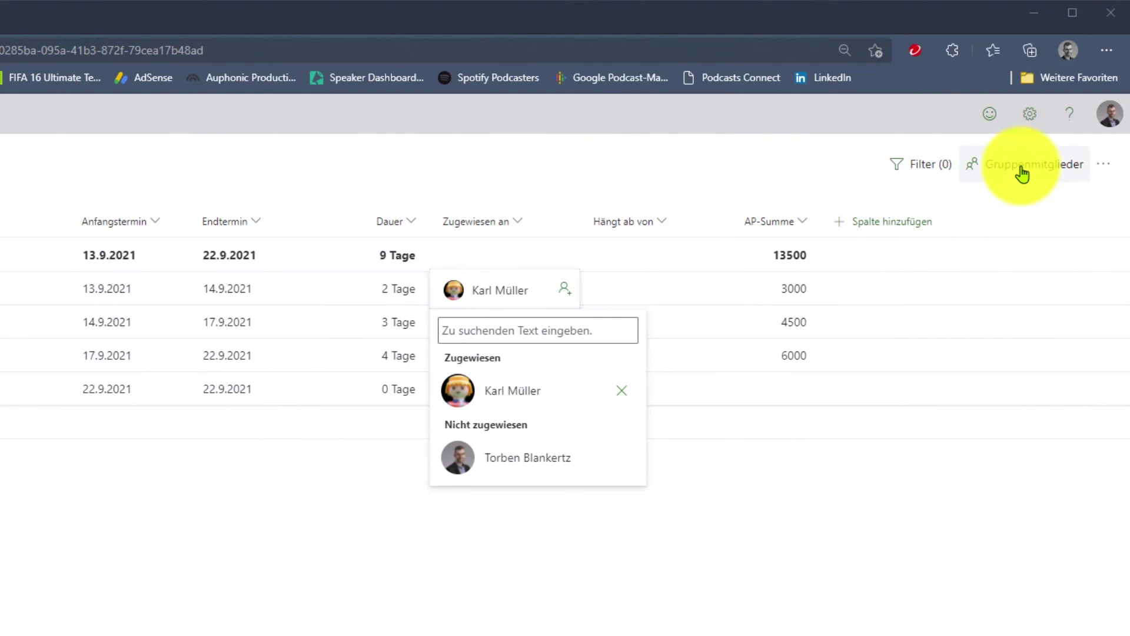
# Create the private group 'Updates Juli 2021' for the project, classified as Intern.
pyautogui.click(1021, 167)
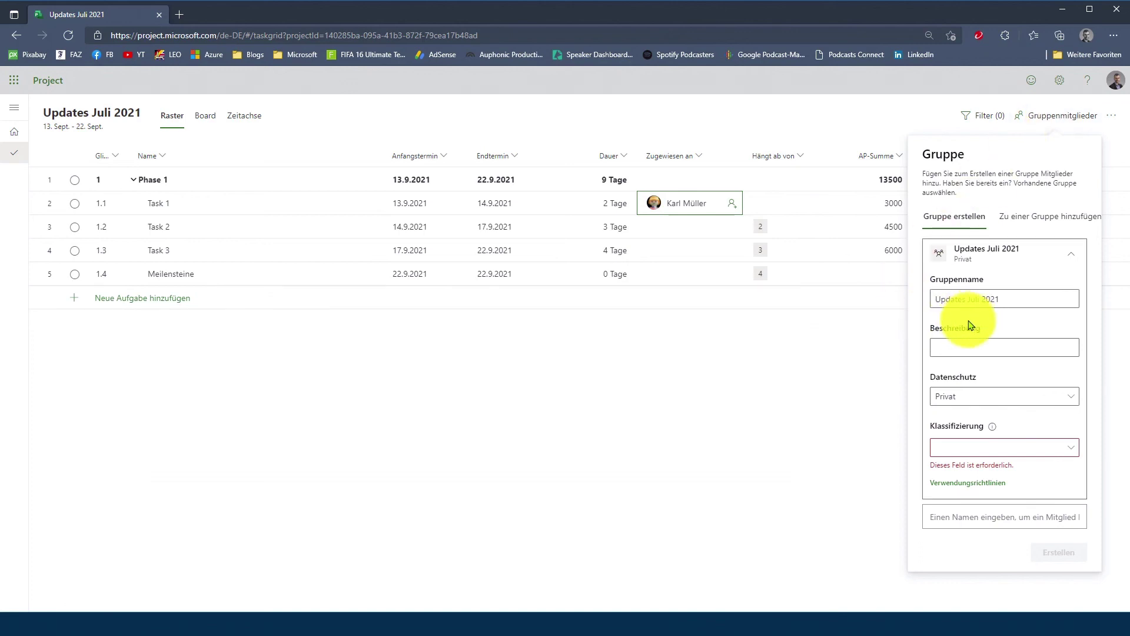
pyautogui.click(942, 514)
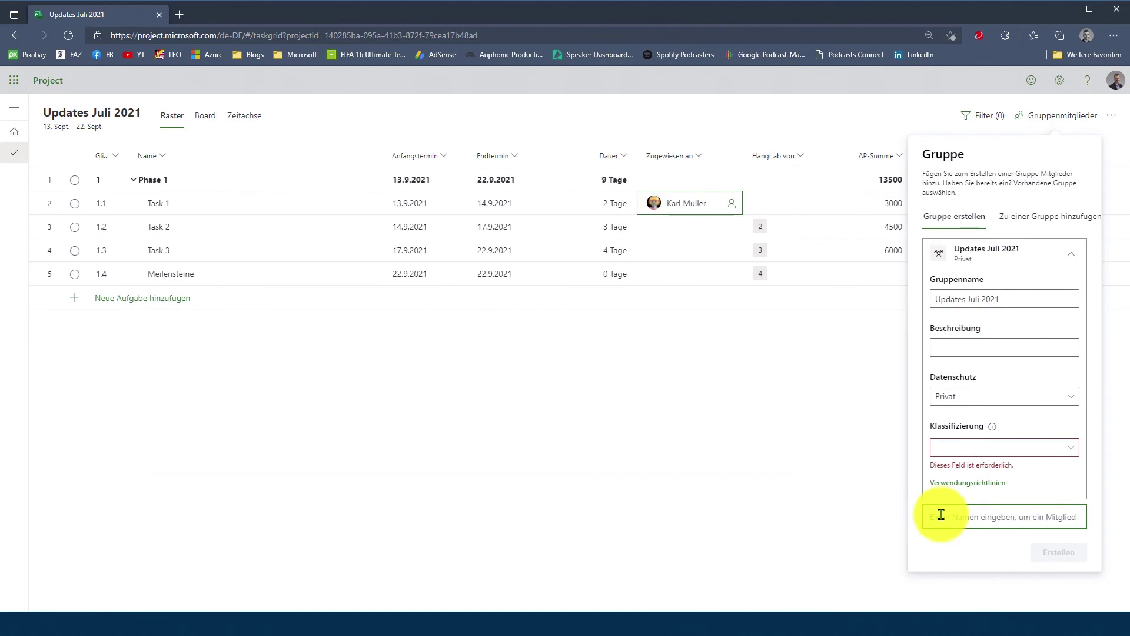
pyautogui.write('Pr')
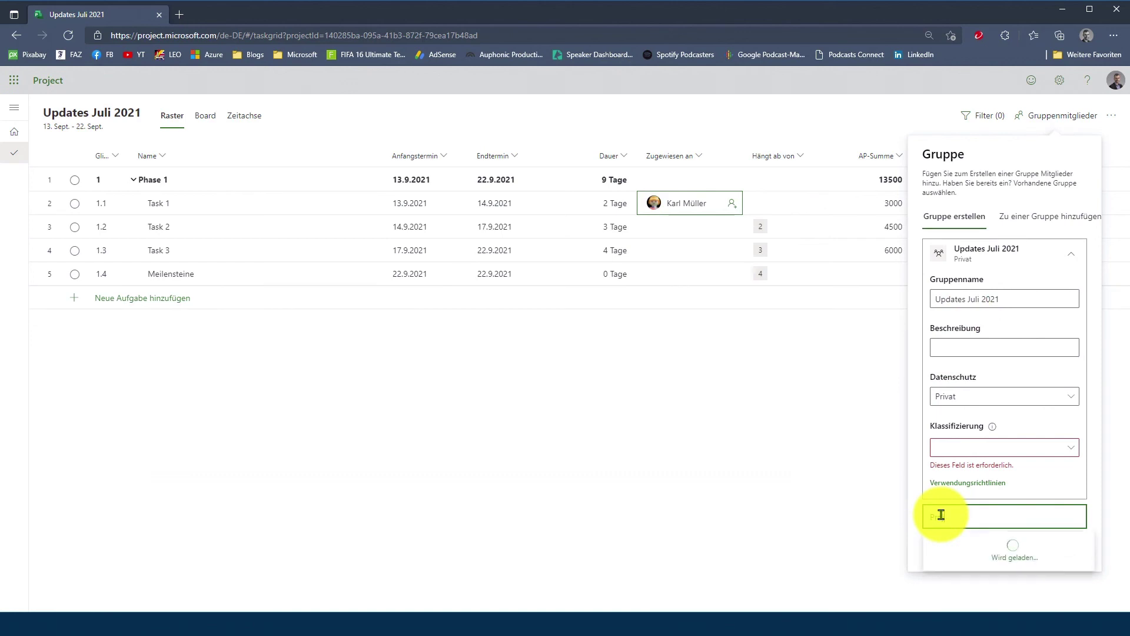
pyautogui.write('oject Juli')
pyautogui.write('Update')
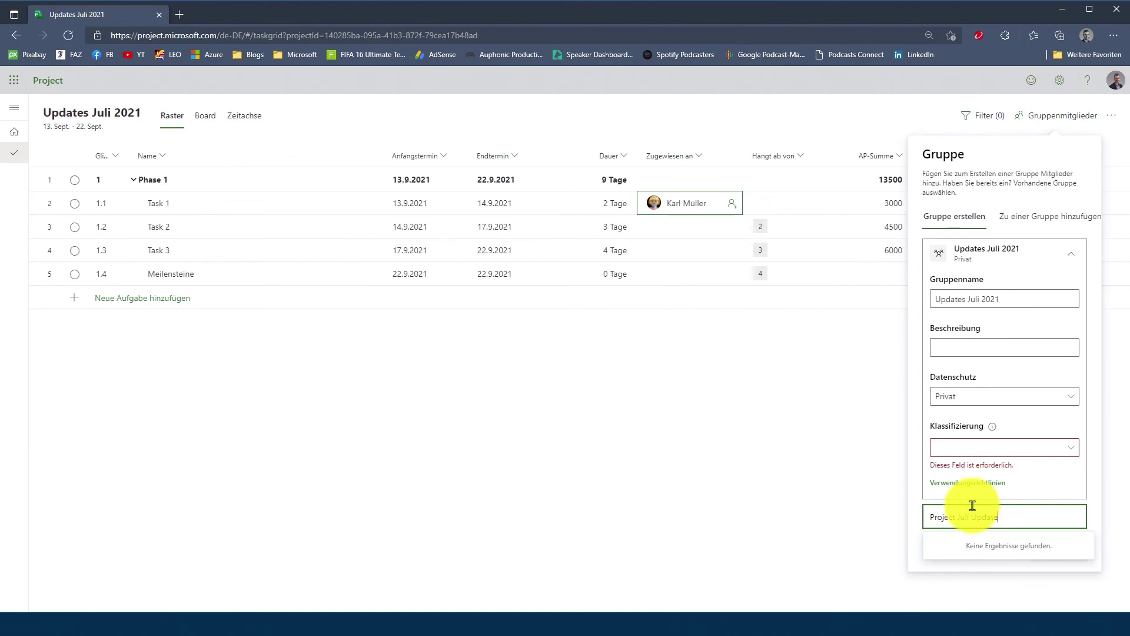
pyautogui.click(1045, 485)
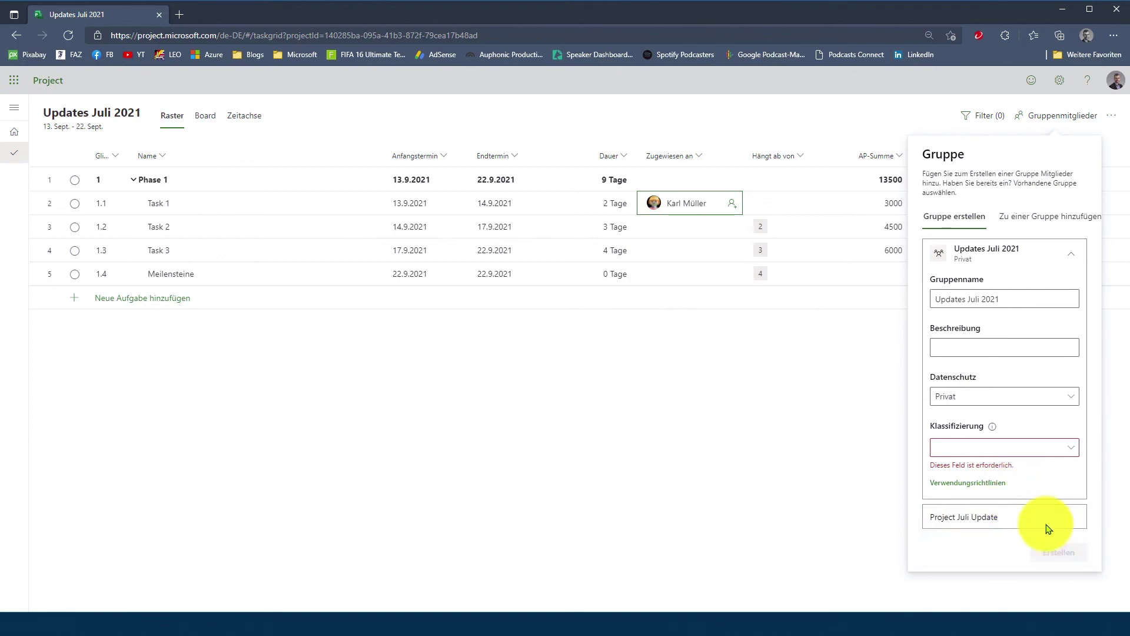
pyautogui.click(1072, 449)
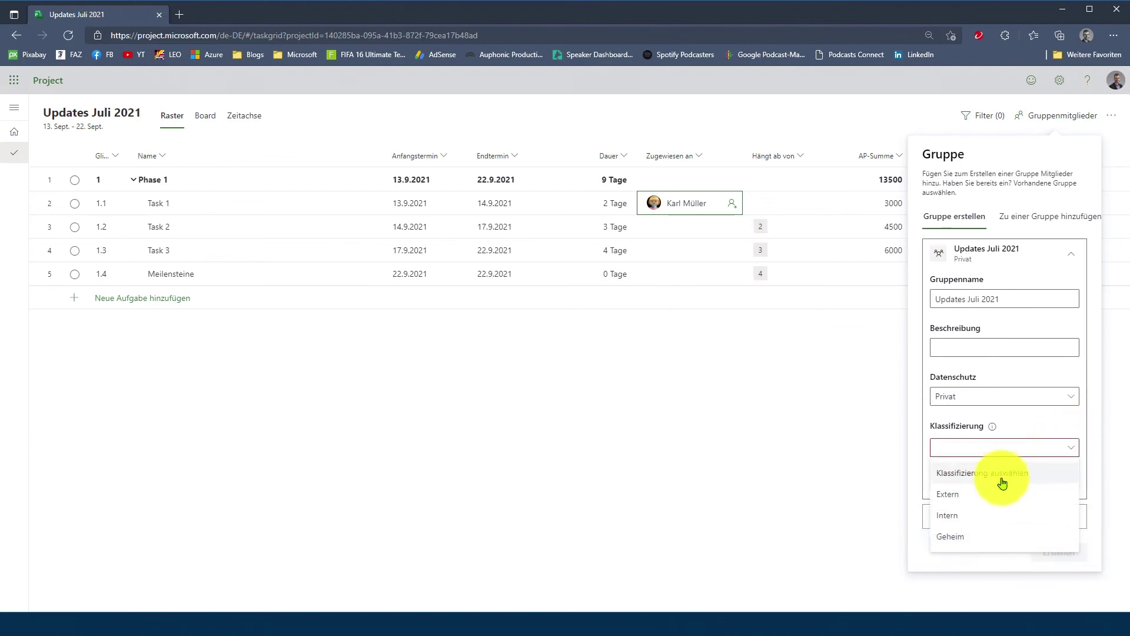
pyautogui.click(977, 519)
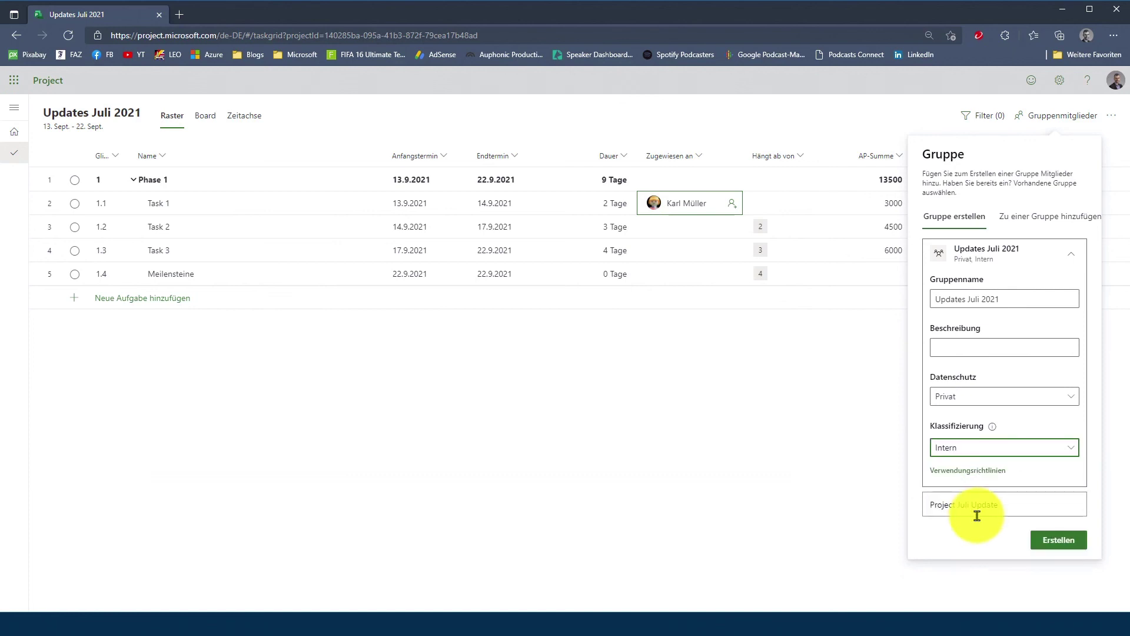
pyautogui.click(1056, 550)
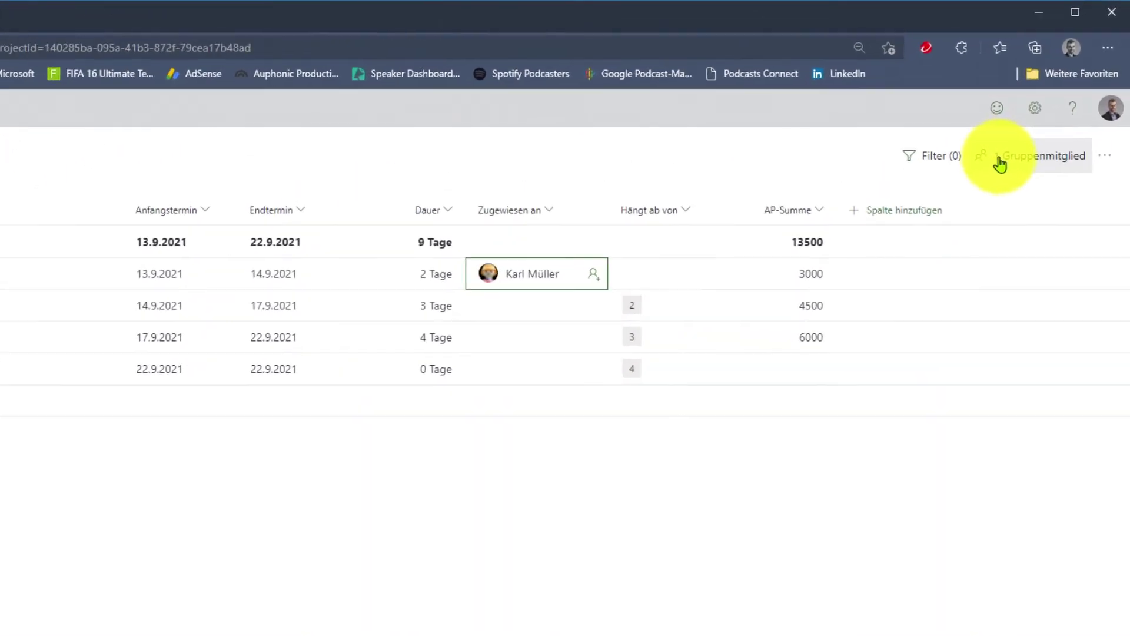
# Add Task 1's assignee to the project group as a member, making 2 members.
pyautogui.click(999, 159)
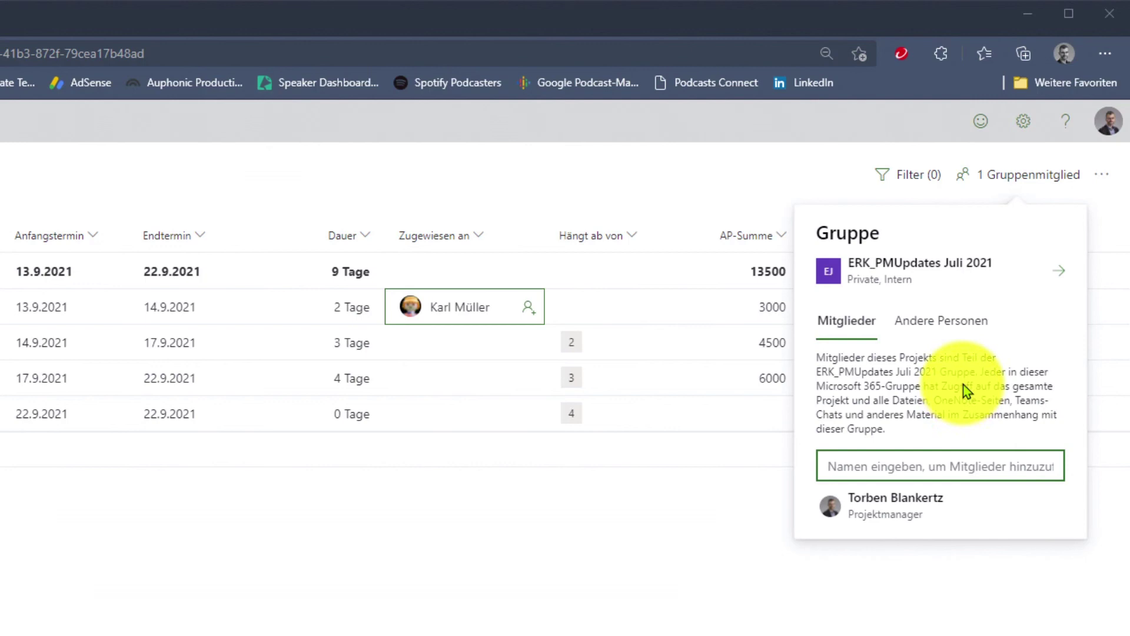
pyautogui.click(961, 334)
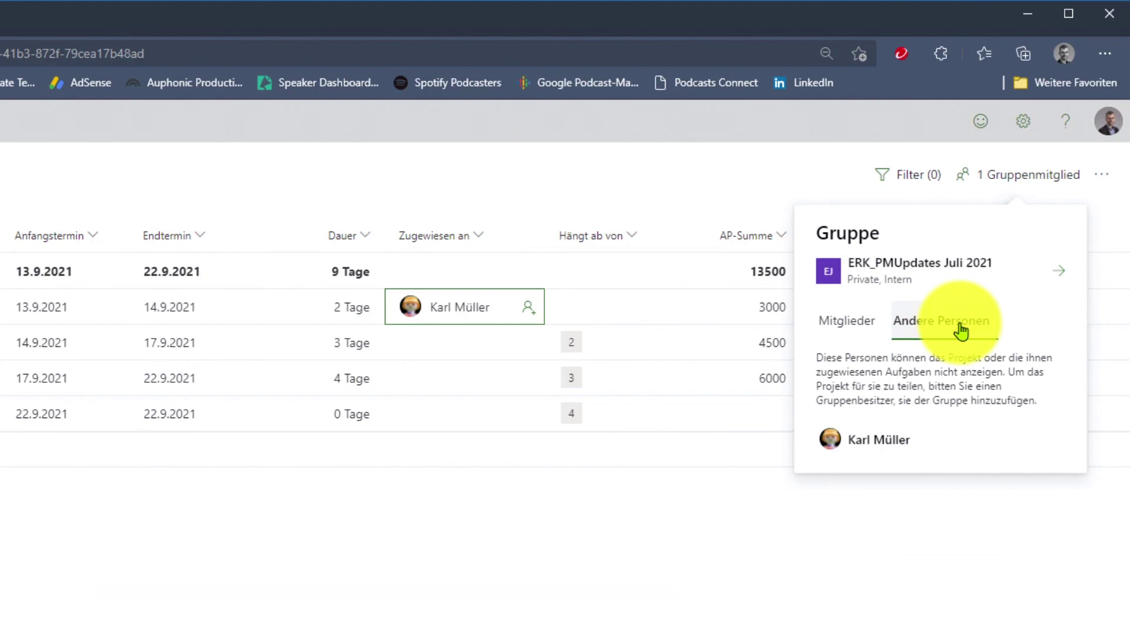
pyautogui.click(849, 342)
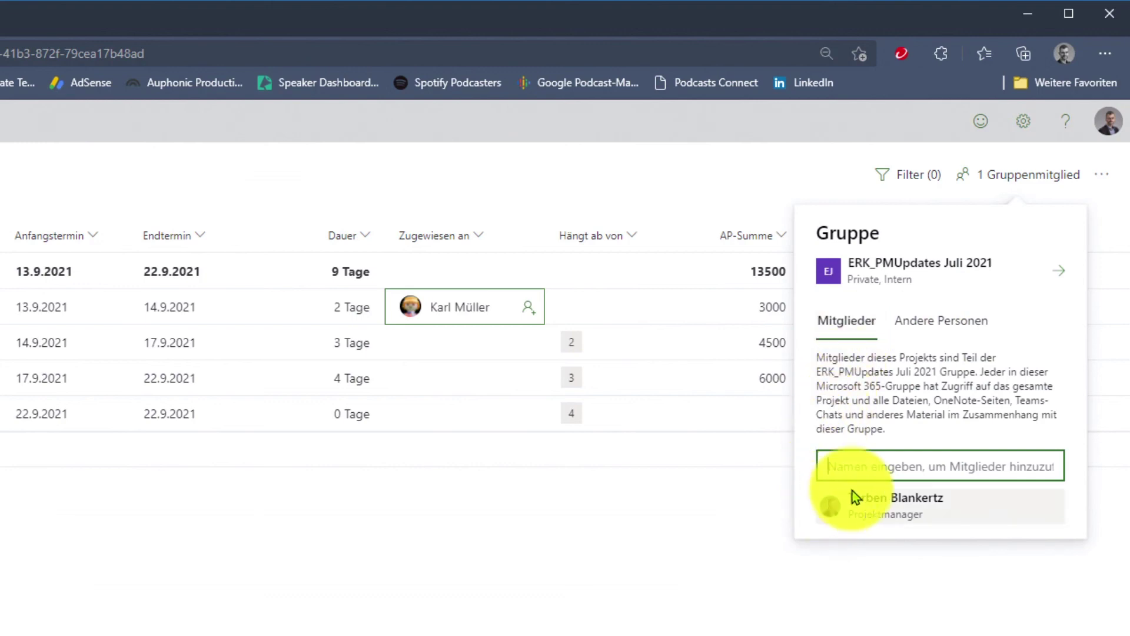
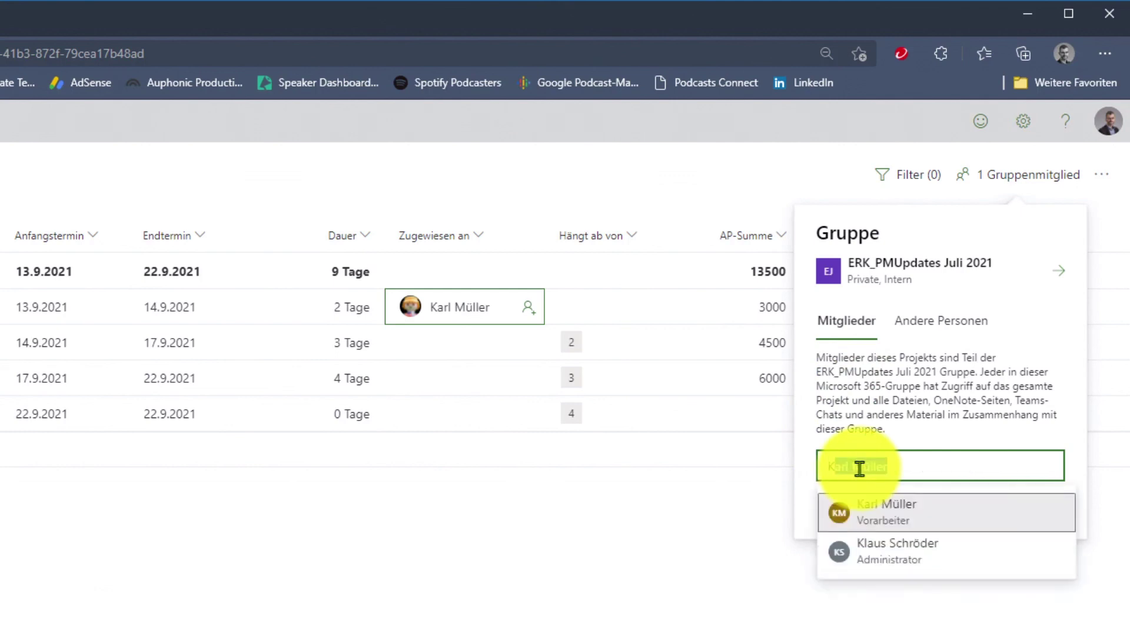
pyautogui.click(870, 513)
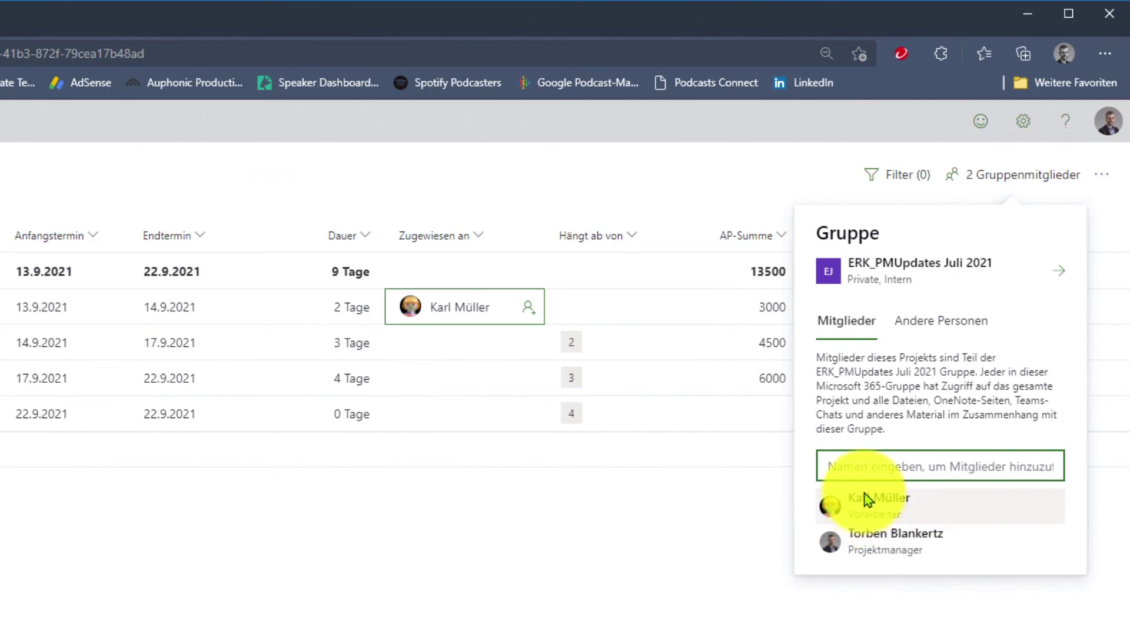
pyautogui.click(956, 336)
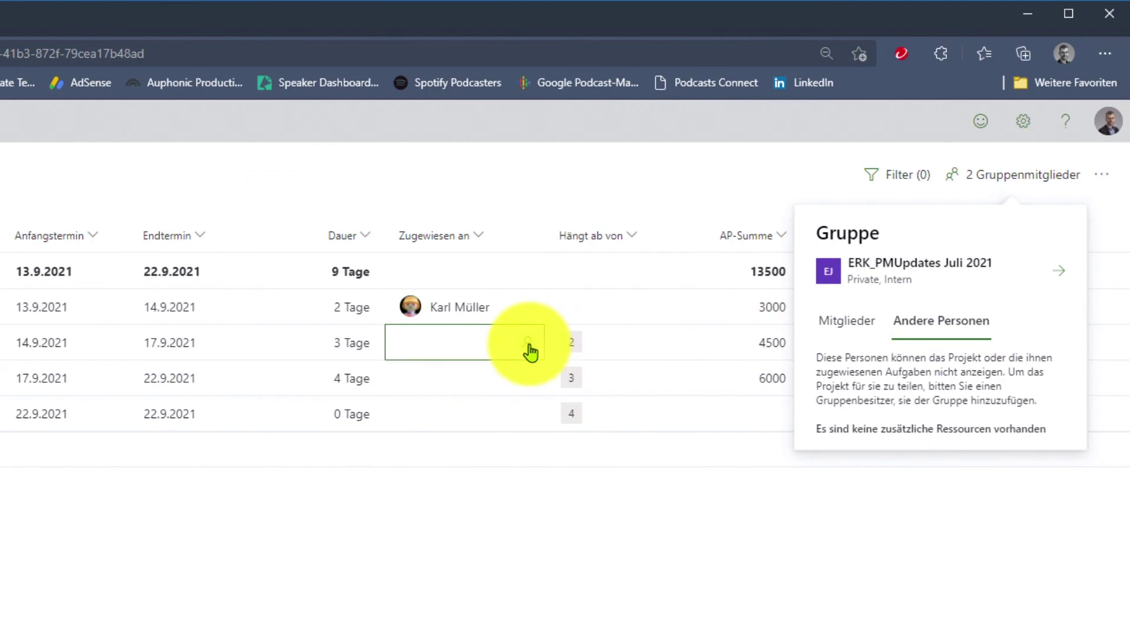
# Search by name for a colleague to assign to Task 2.
pyautogui.click(529, 347)
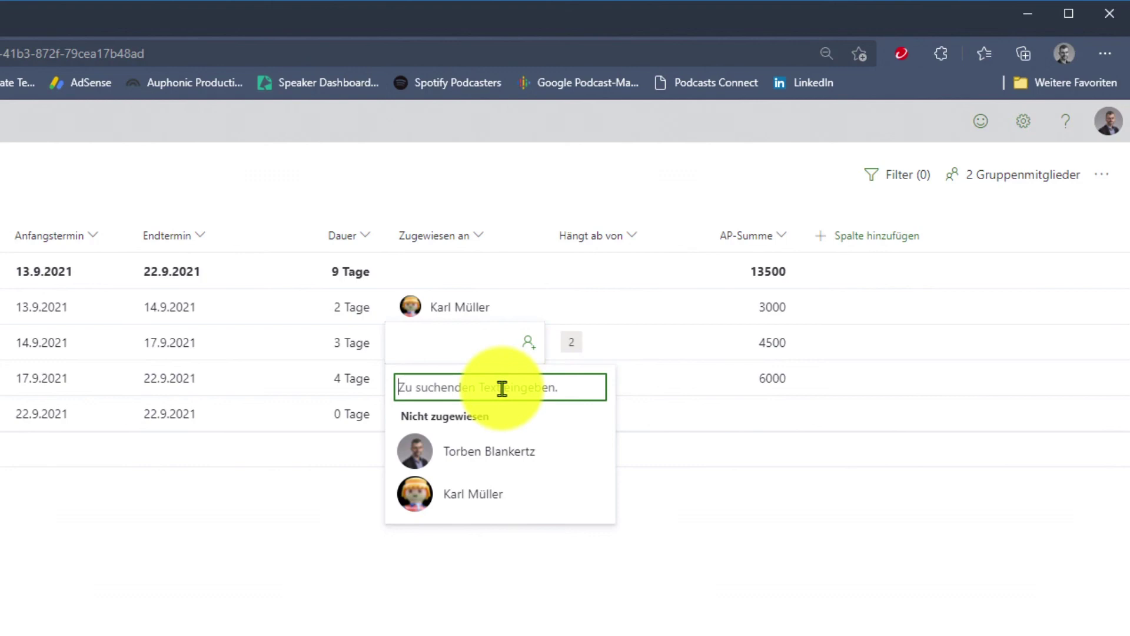
pyautogui.write('Uschi')
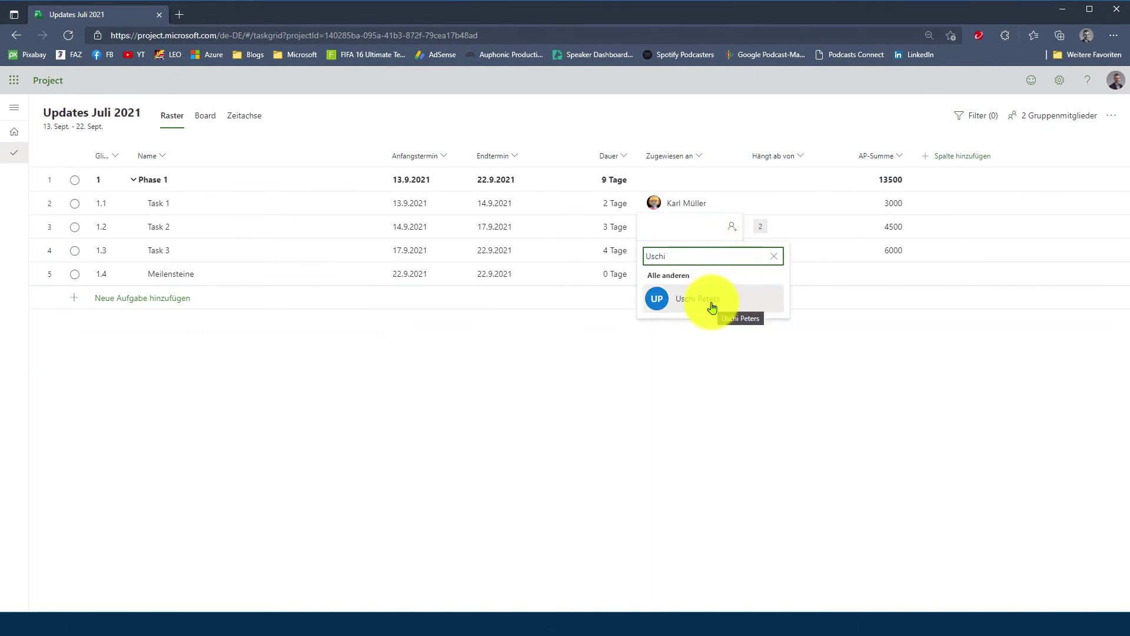
# Assign Task 2 to the colleague found in the search results.
pyautogui.click(701, 305)
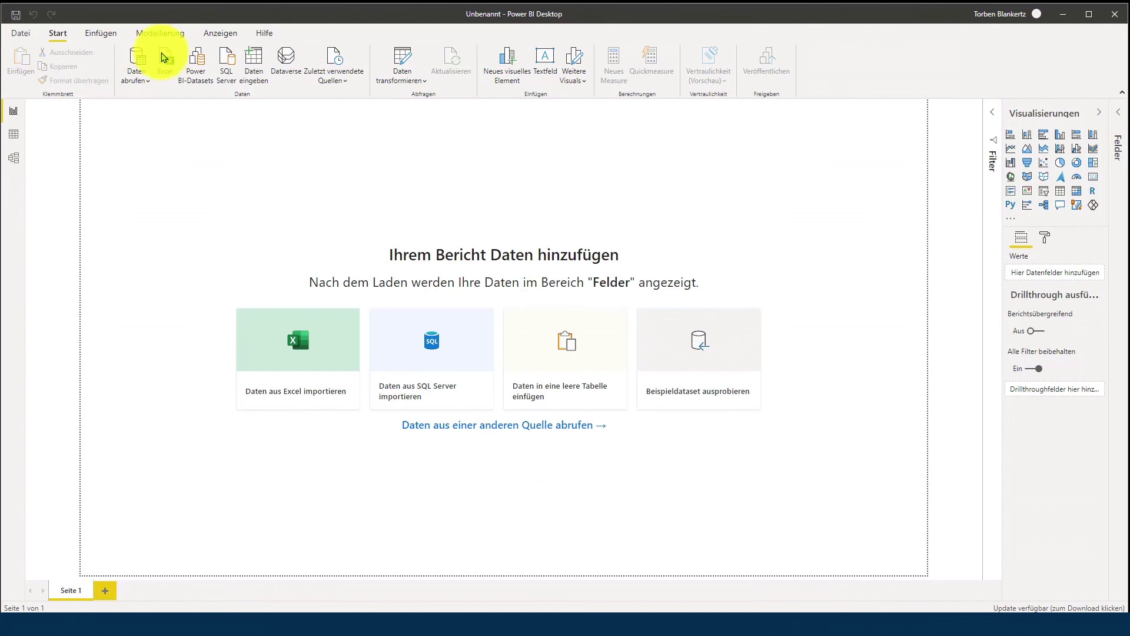
# Reconnect to the most recent Dataverse source from Zuletzt verwendete Quellen.
pyautogui.click(342, 88)
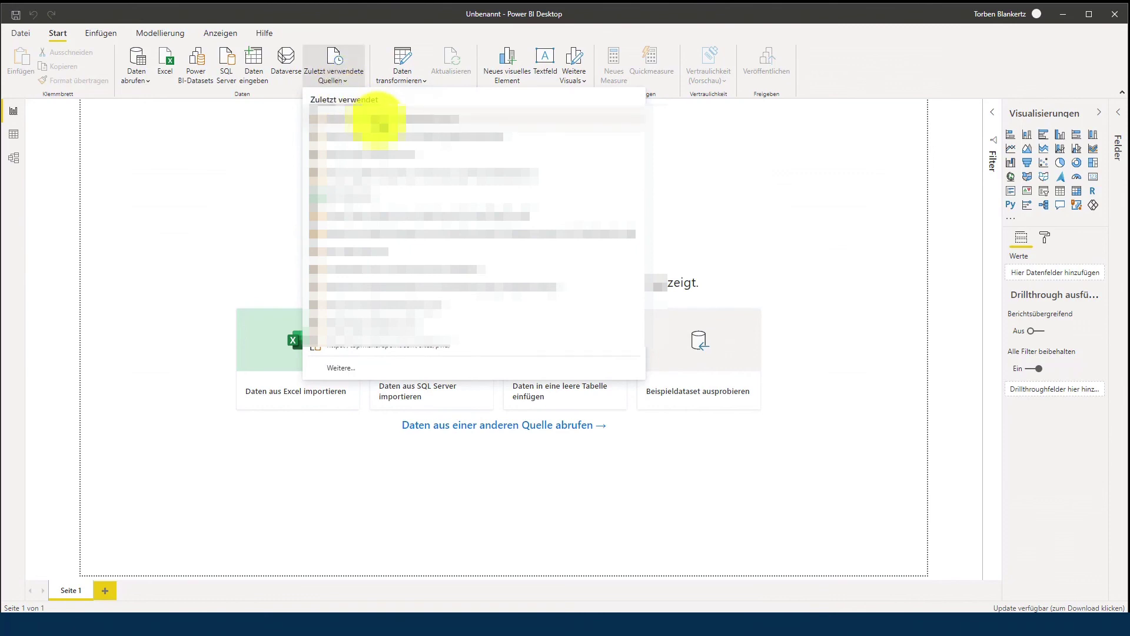
pyautogui.click(380, 122)
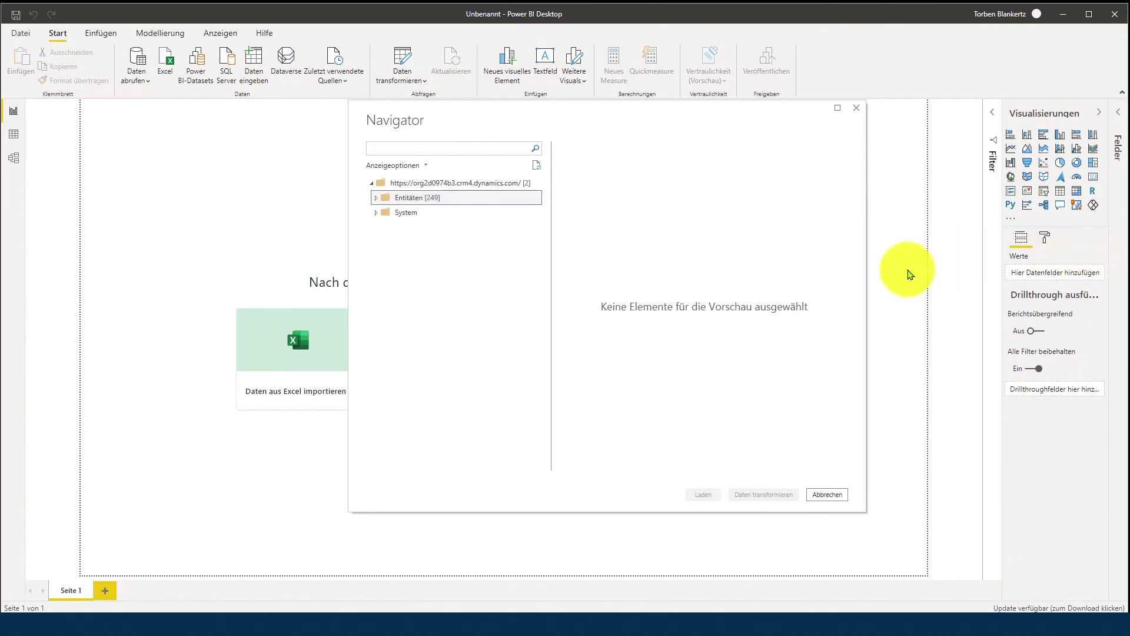
# Filter the Navigator's Entitäten by searching for 'Roadma' to show the roadmap tables.
pyautogui.click(484, 147)
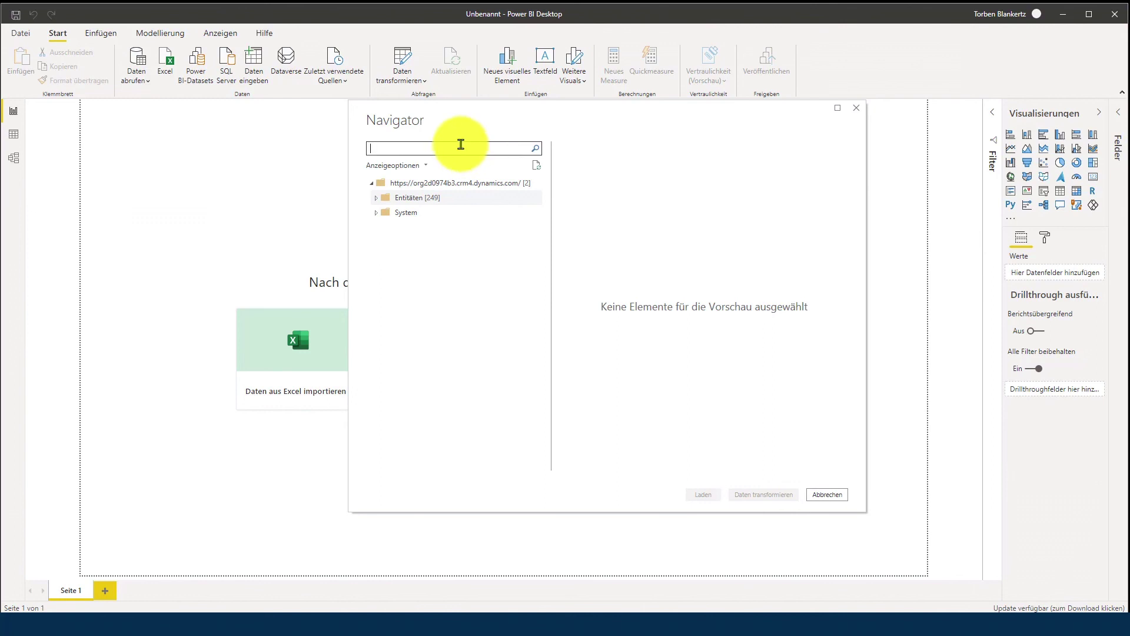
pyautogui.write('Roadmap')
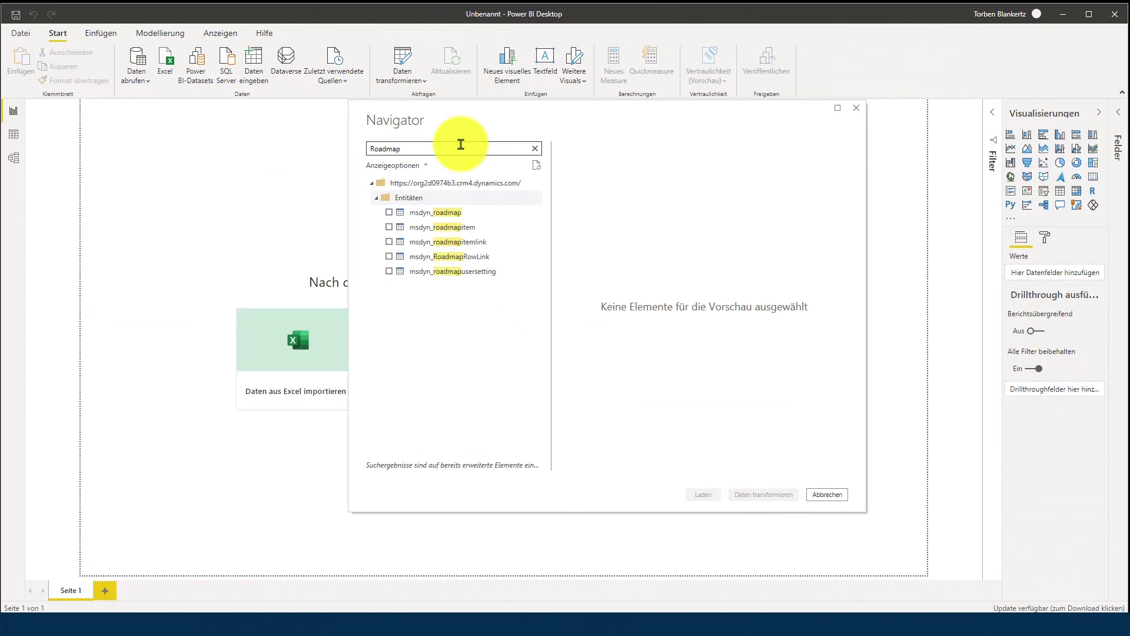